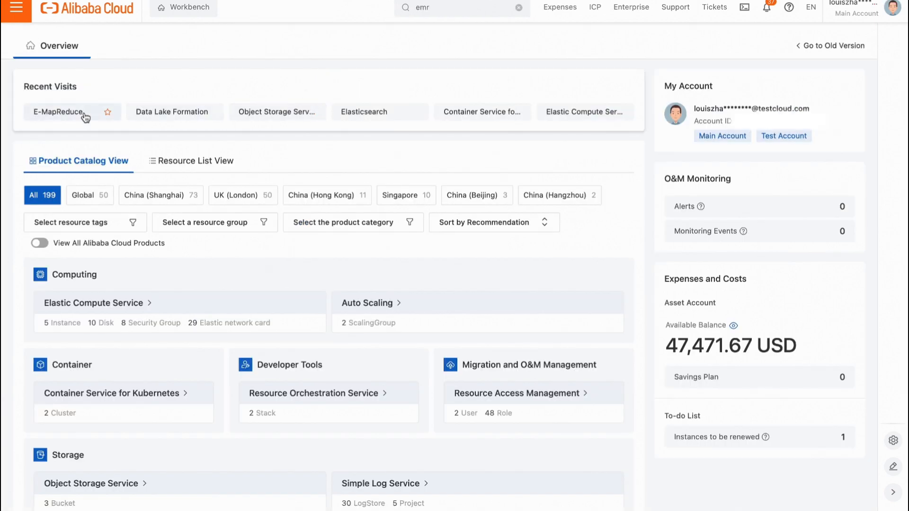
Step: Open the EMR Serverless Spark workspace test0905prelaunchforreal and review the table creation statements in its test0905prelaunchsource SQL script
click(84, 113)
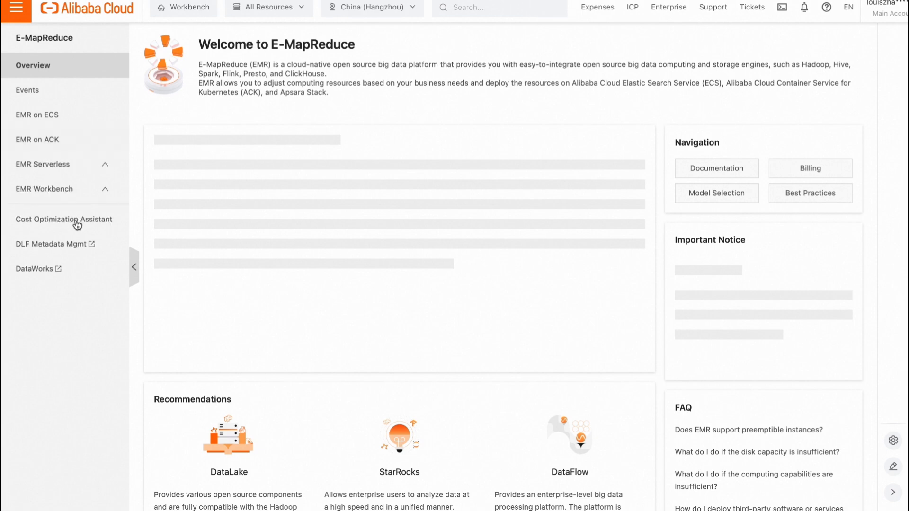
click(69, 218)
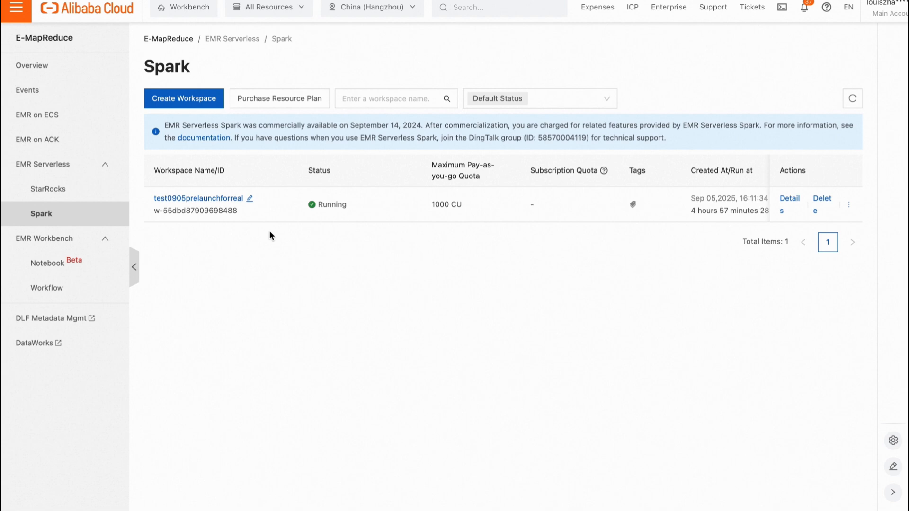
click(203, 200)
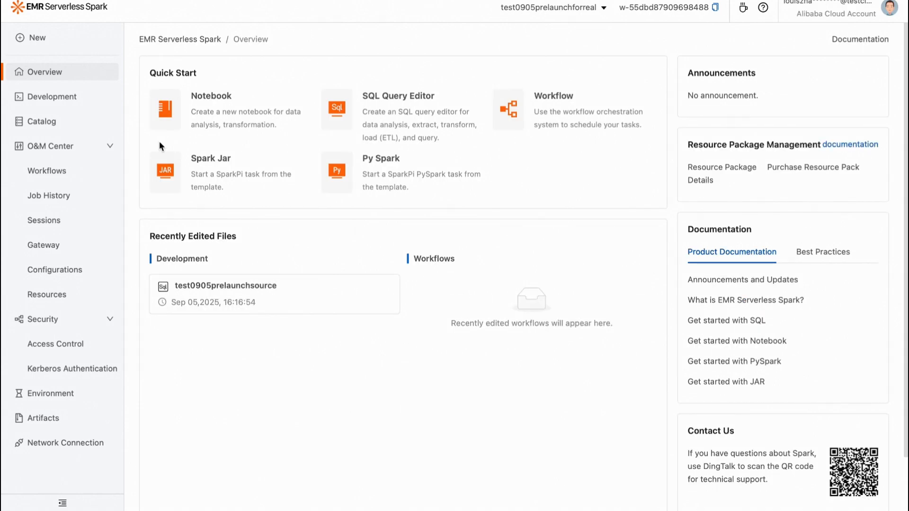
click(73, 99)
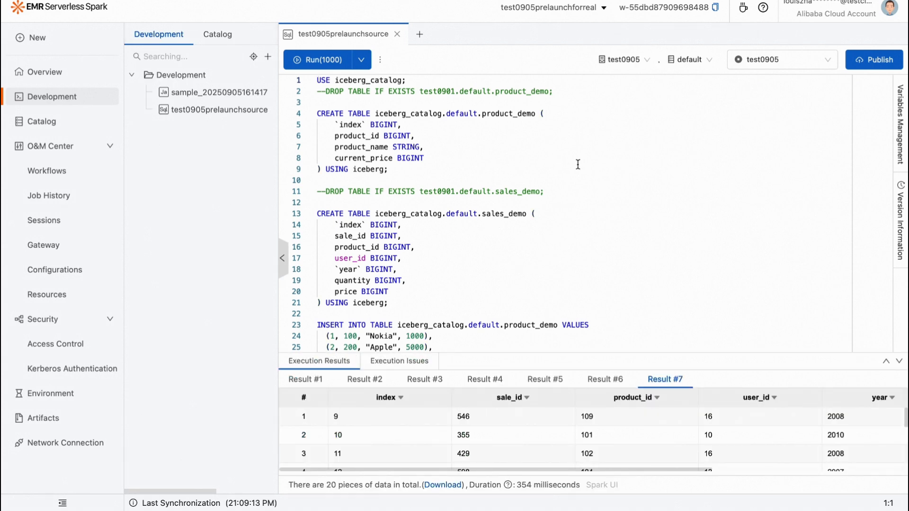
scroll(426, 137, down, 1)
scroll(426, 137, up, 1)
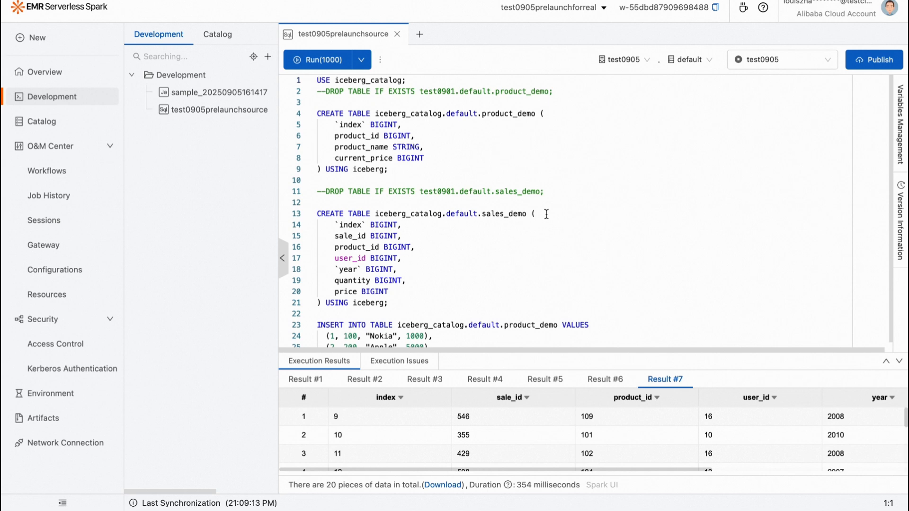
Step: Switch to the Data Lake Formation catalogs, examine the form for creating a data share without submitting it, and review the existing share's details
mouse_move(800, 6)
mouse_move(870, 3)
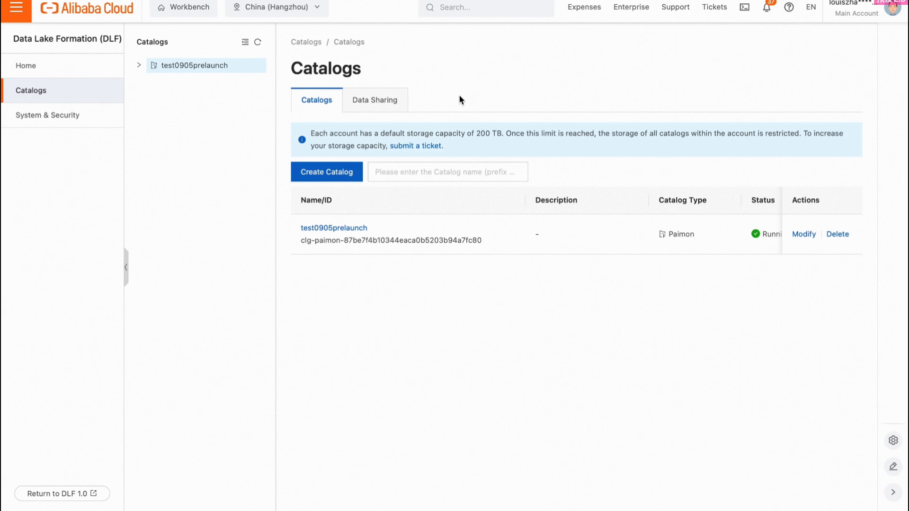
click(391, 105)
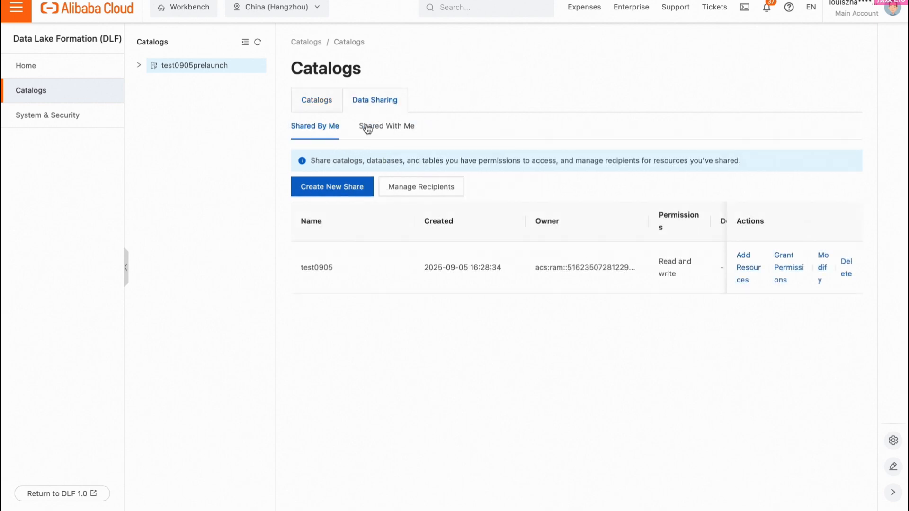
click(337, 190)
click(360, 98)
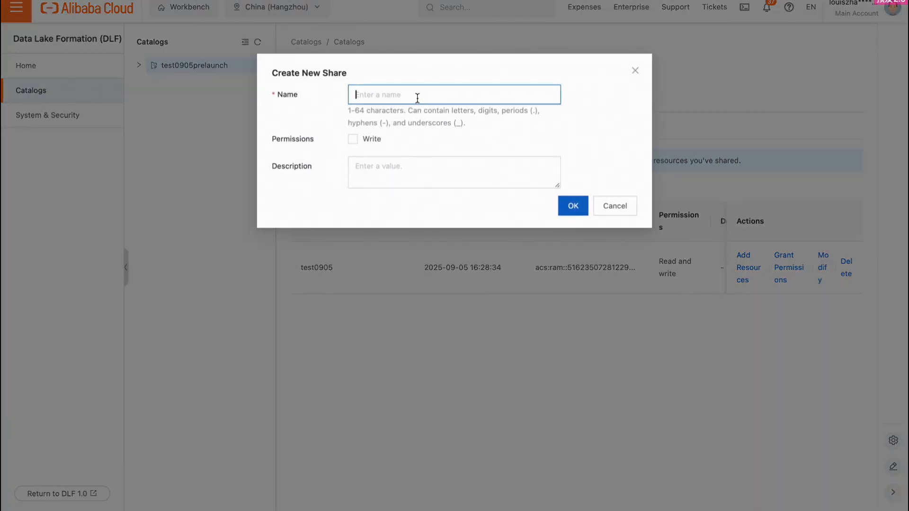
click(635, 70)
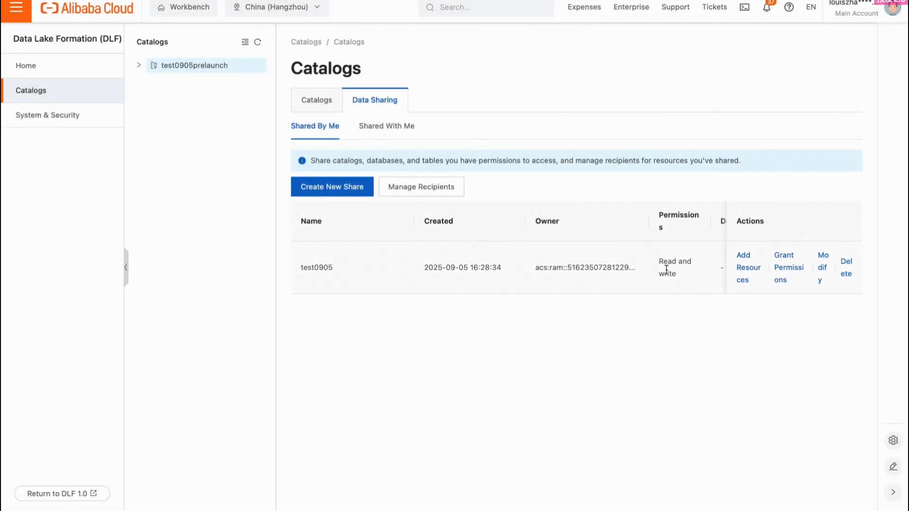
scroll(666, 269, right, 5)
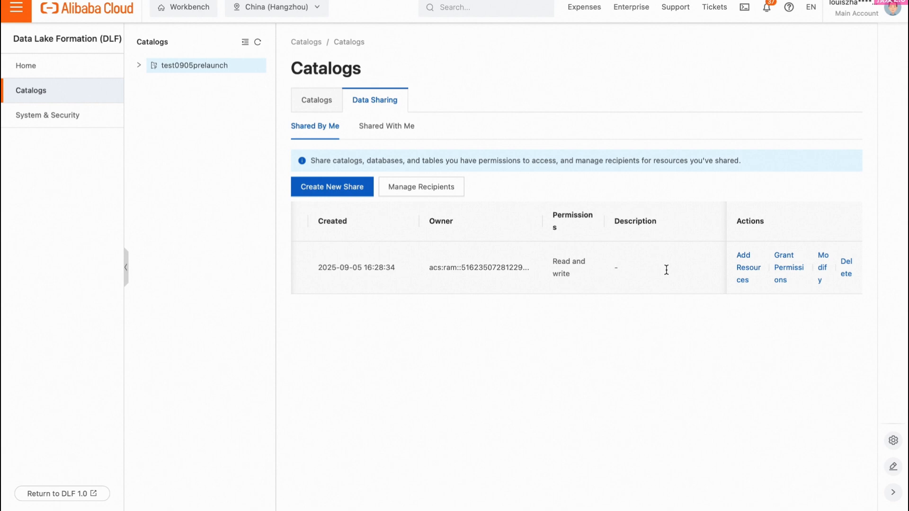
Step: Inspect the data sharing recipients and the form for adding a recipient, leaving both without changes
click(448, 197)
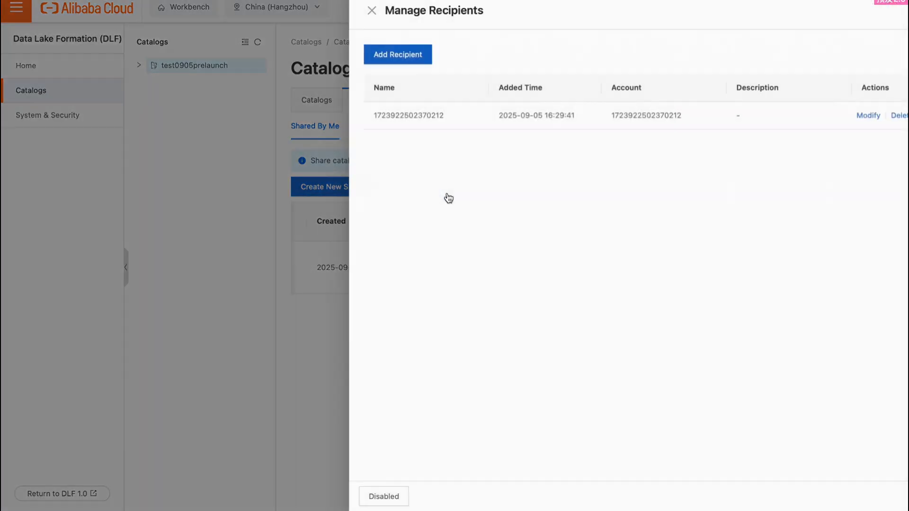
click(386, 57)
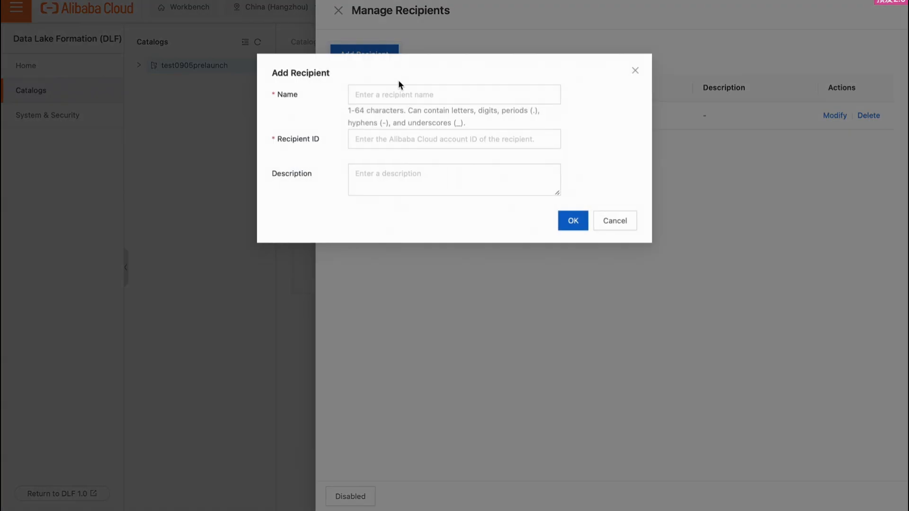
click(396, 139)
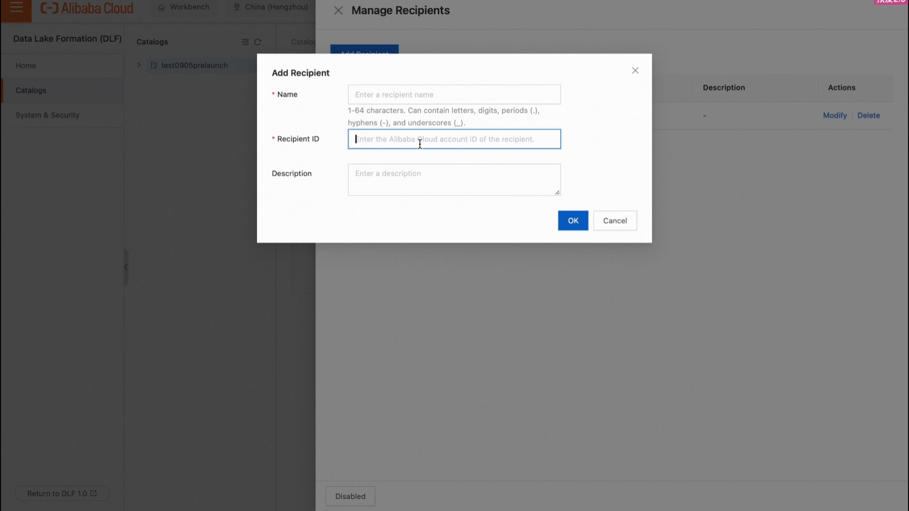
click(635, 70)
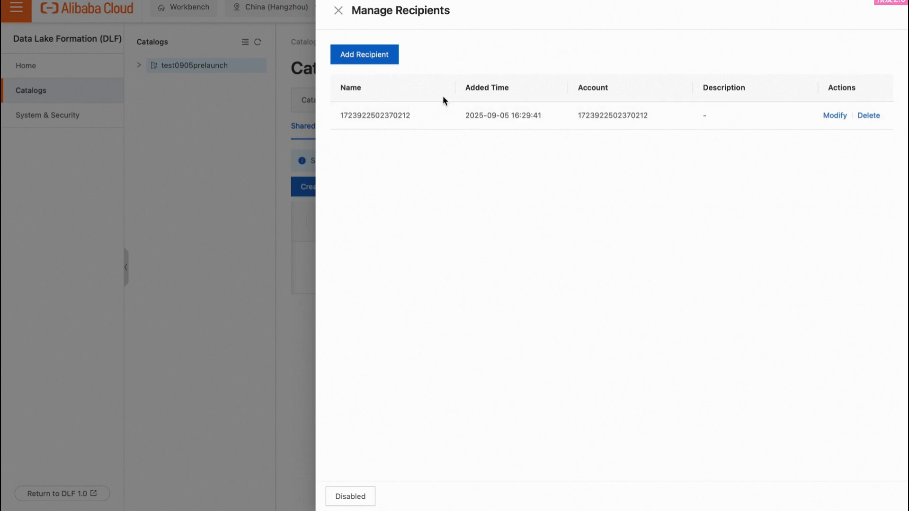
click(338, 11)
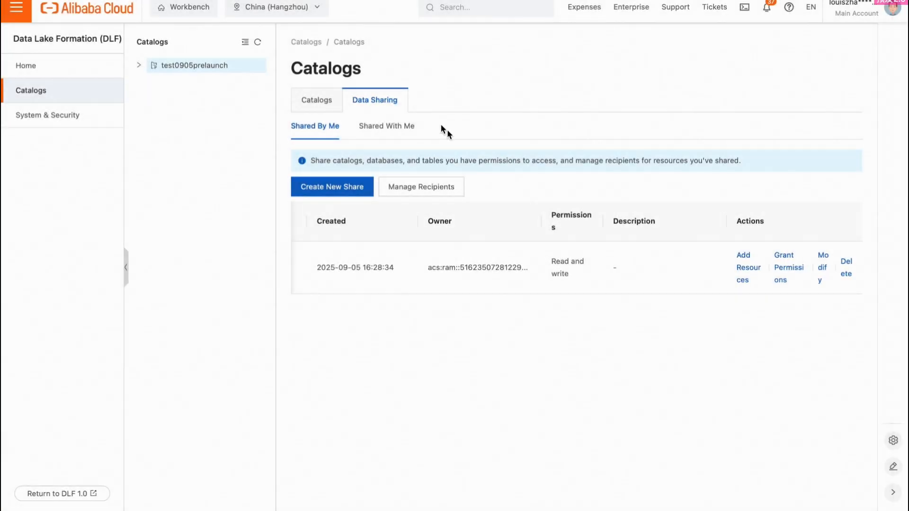
Step: Add the default and system databases of test0905prelaunch to the test0905 share, and view the recipient selection for granting its permissions
click(746, 270)
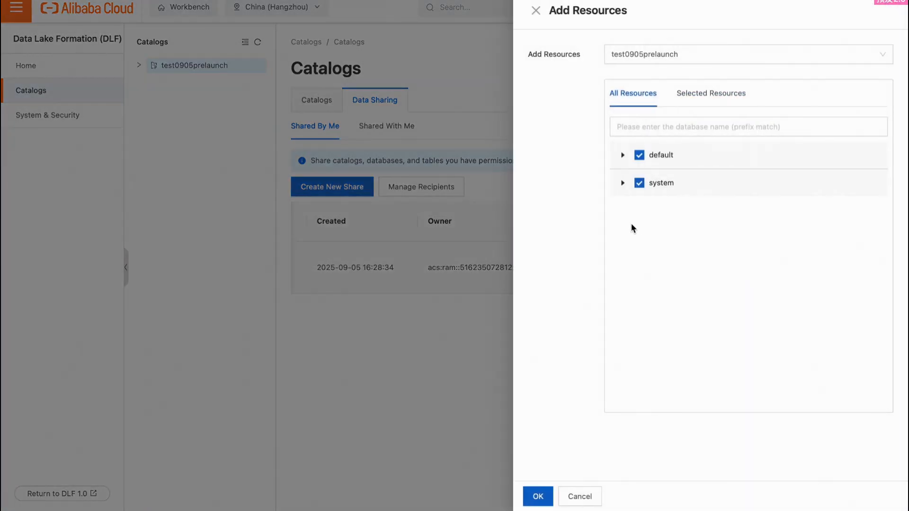
click(625, 162)
click(625, 162)
click(538, 496)
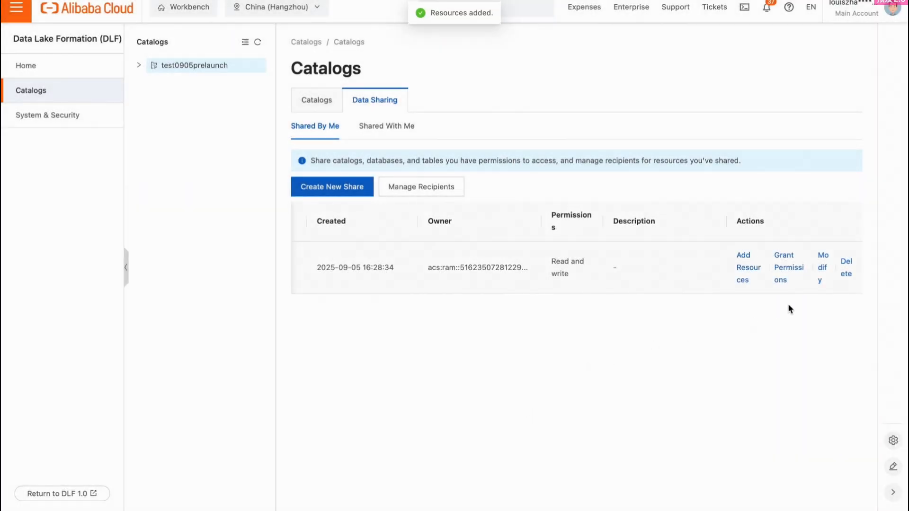
click(789, 271)
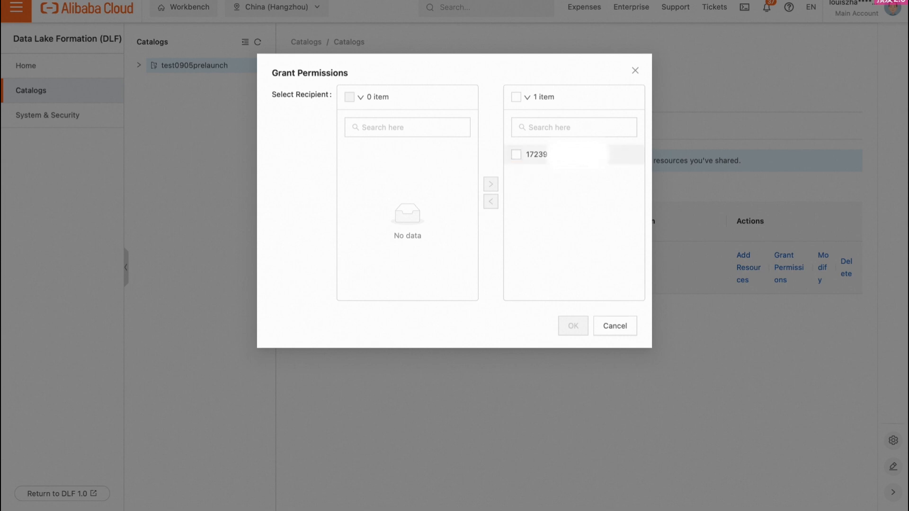
click(635, 70)
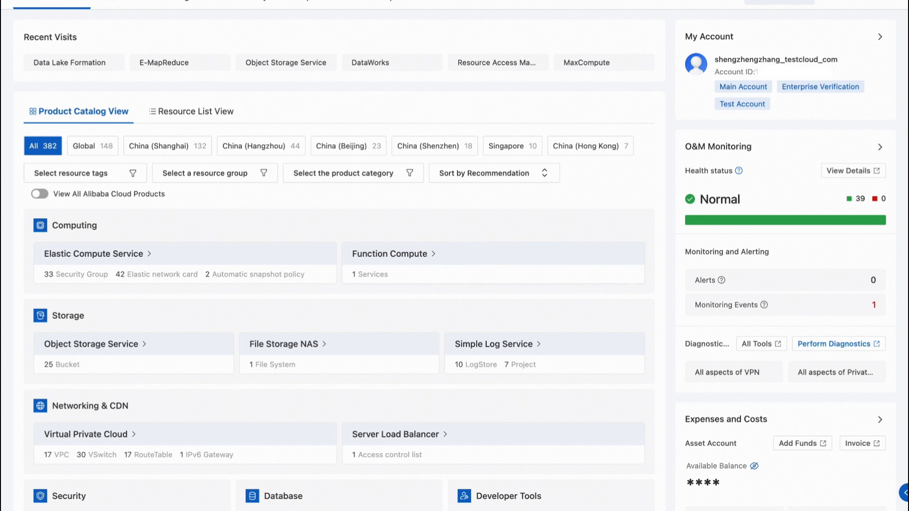
Step: In the recipient account's console, search for "dlf", open Data Lake Formation and check the shares received from other accounts
click(428, 1)
text(dlf)
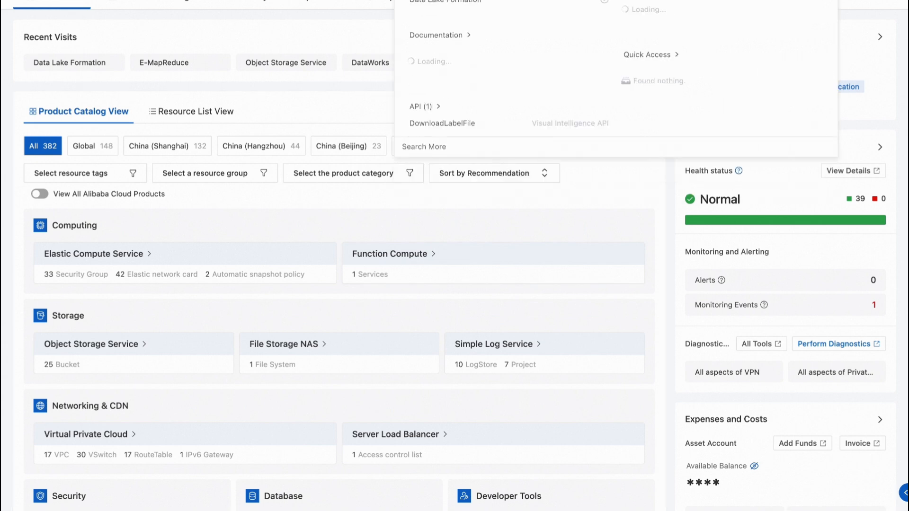
click(451, 1)
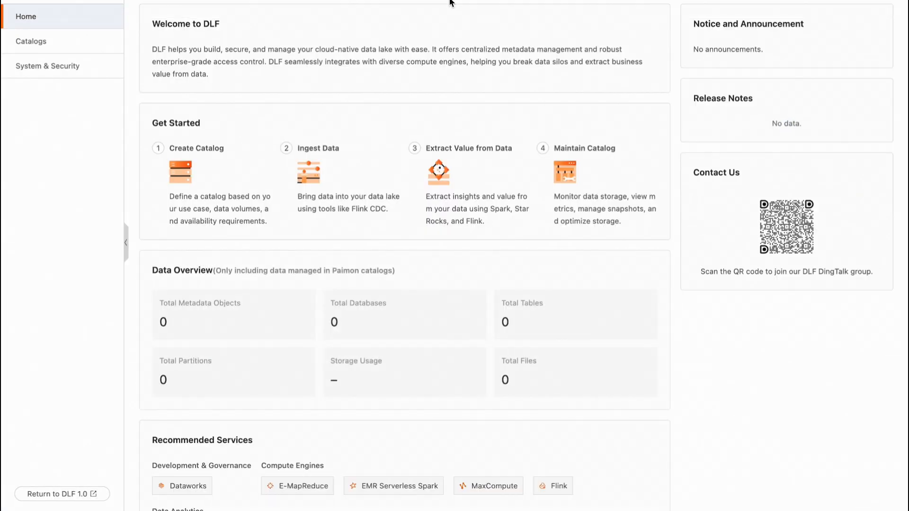
click(44, 40)
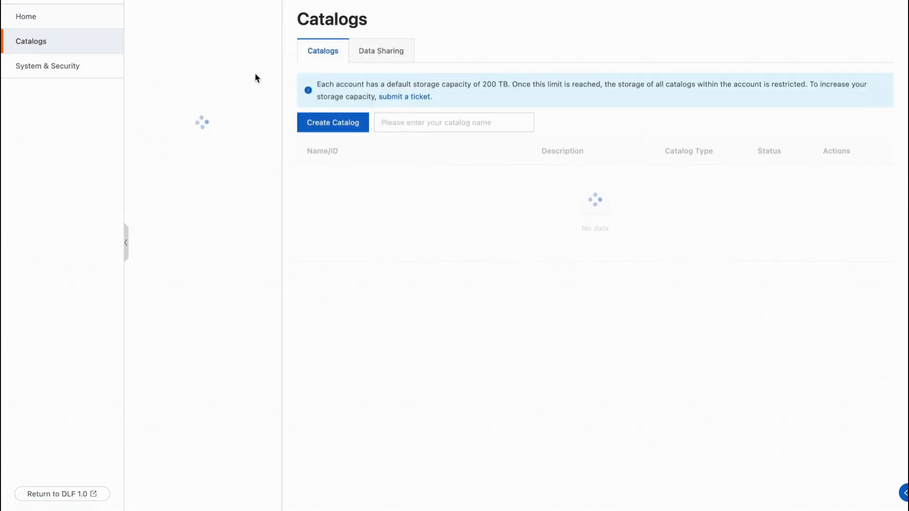
click(400, 52)
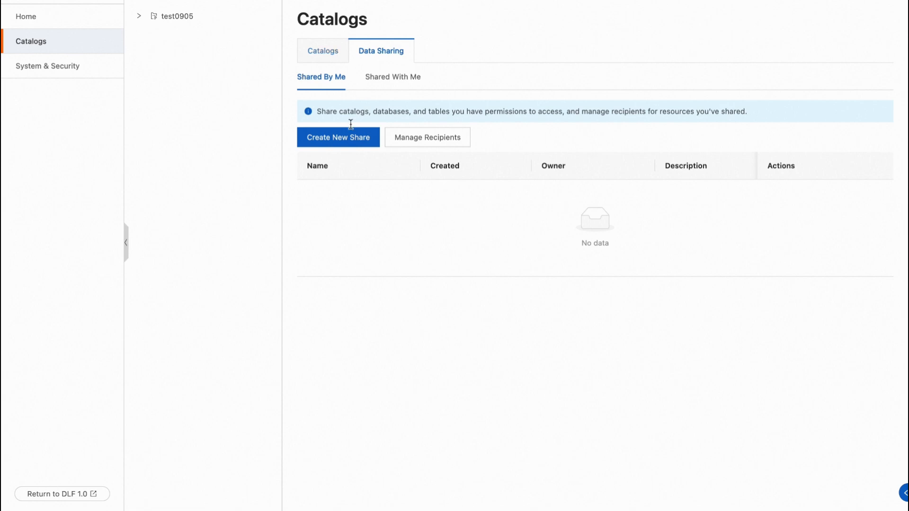
click(401, 84)
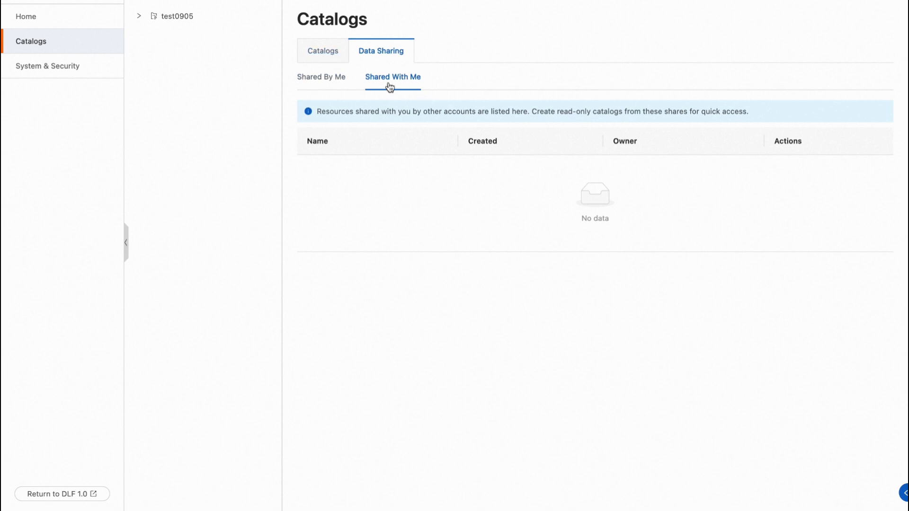
Step: Return to the catalog list and expand the test0905 catalog to browse its databases
click(334, 56)
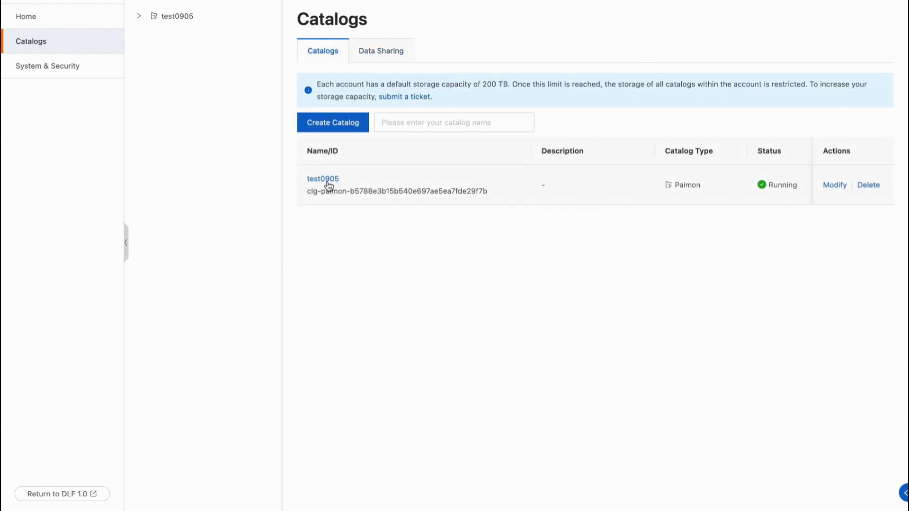
click(139, 19)
click(155, 52)
click(154, 52)
click(155, 34)
click(154, 36)
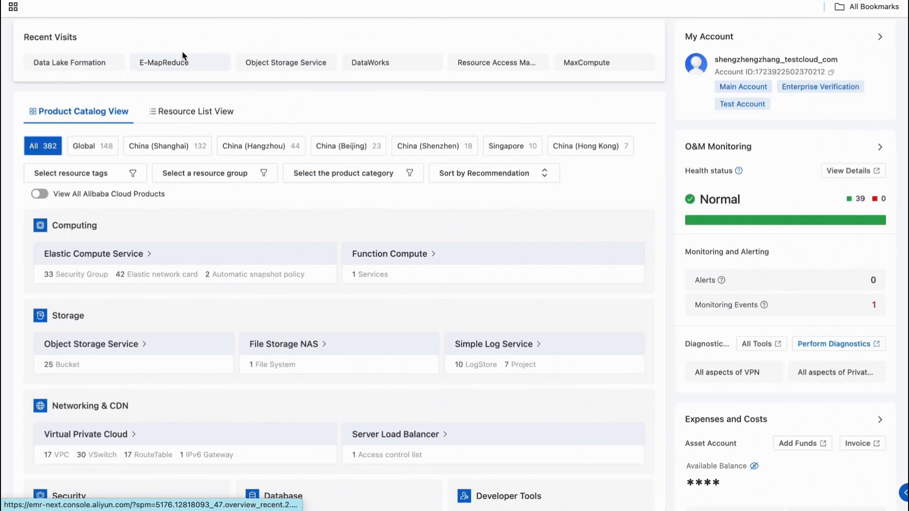
Step: Open the EMR Serverless Spark workspace test0905 from the console overview and bring up its test0905sql script
click(181, 69)
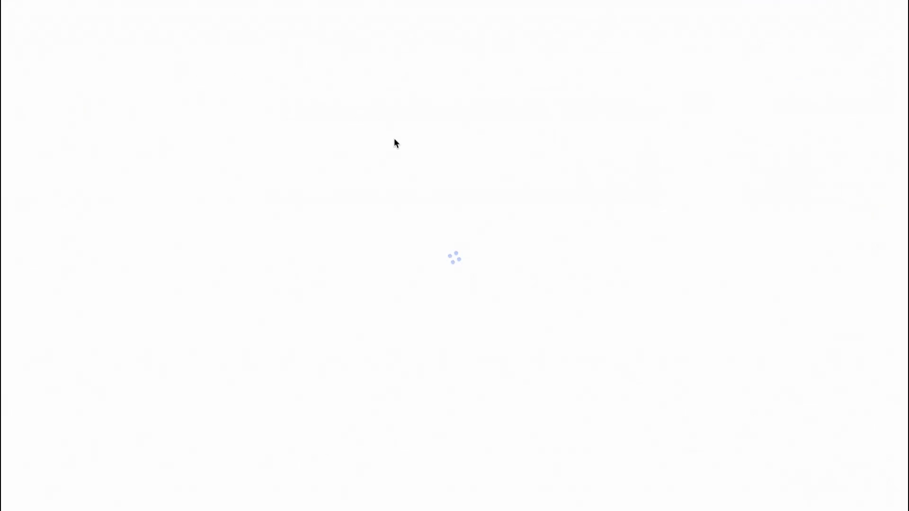
click(84, 172)
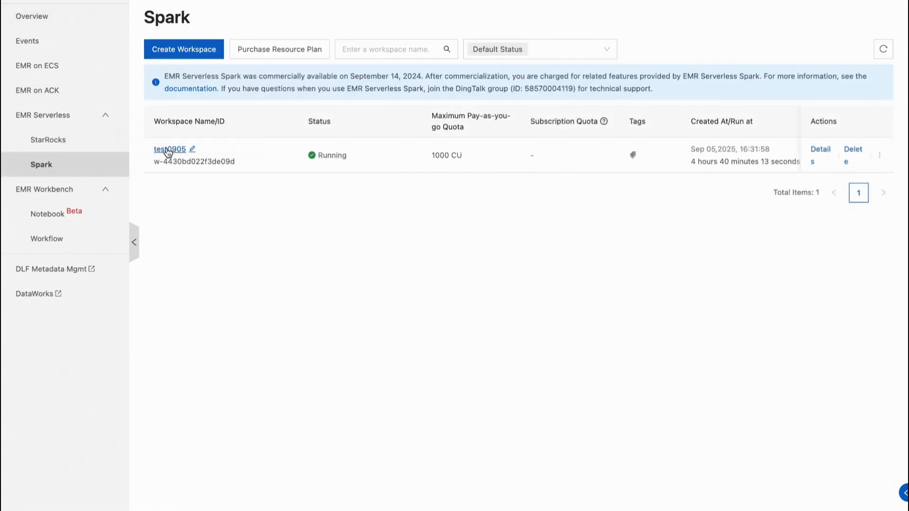
click(169, 150)
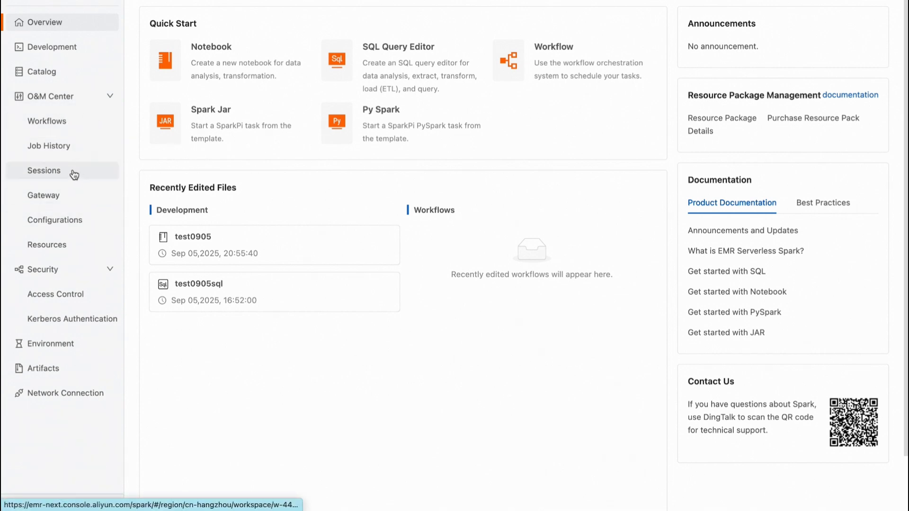
click(79, 54)
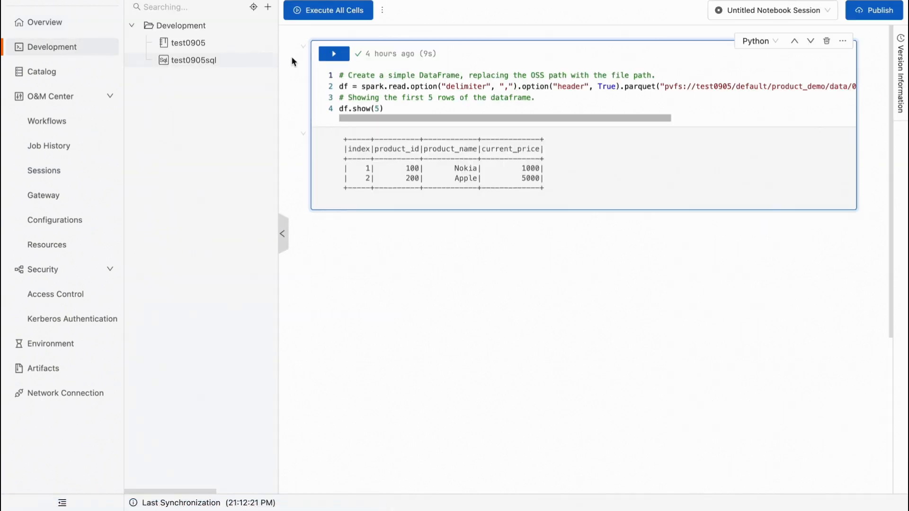
click(409, 15)
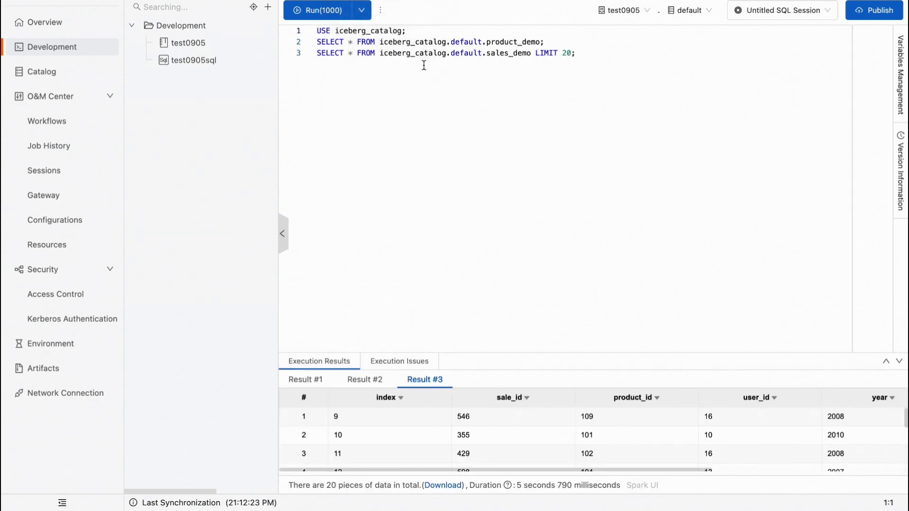
Step: Examine the product_demo and sales_demo queries, enlarge the execution results area, and view Result #2 and Result #3
drag(496, 46, 543, 45)
click(544, 57)
drag(509, 353, 498, 180)
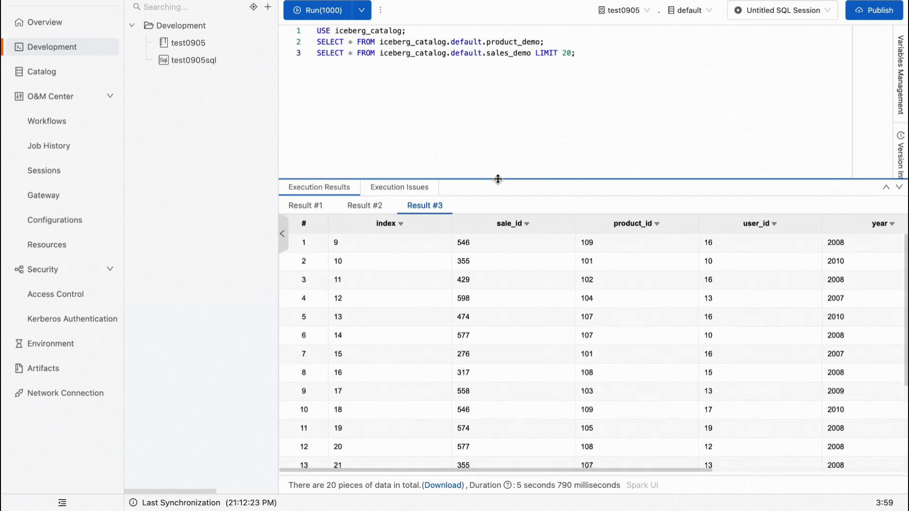
click(370, 206)
click(426, 206)
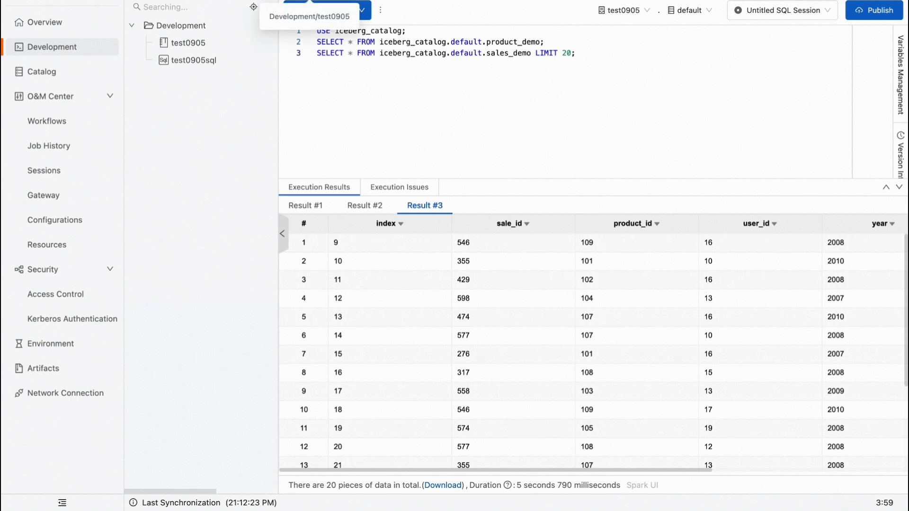
Step: Bring up the test0905 notebook and examine the pvfs file path in its parquet read statement
click(310, 1)
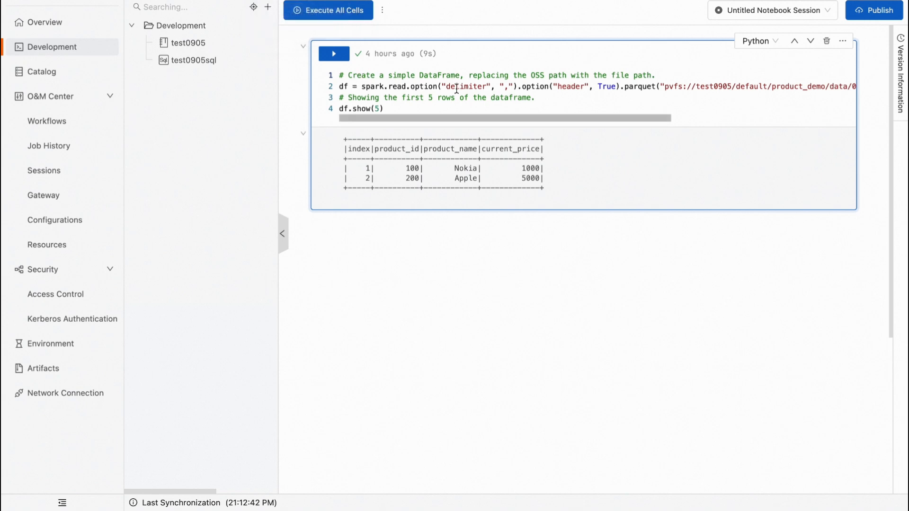
scroll(457, 89, right, 5)
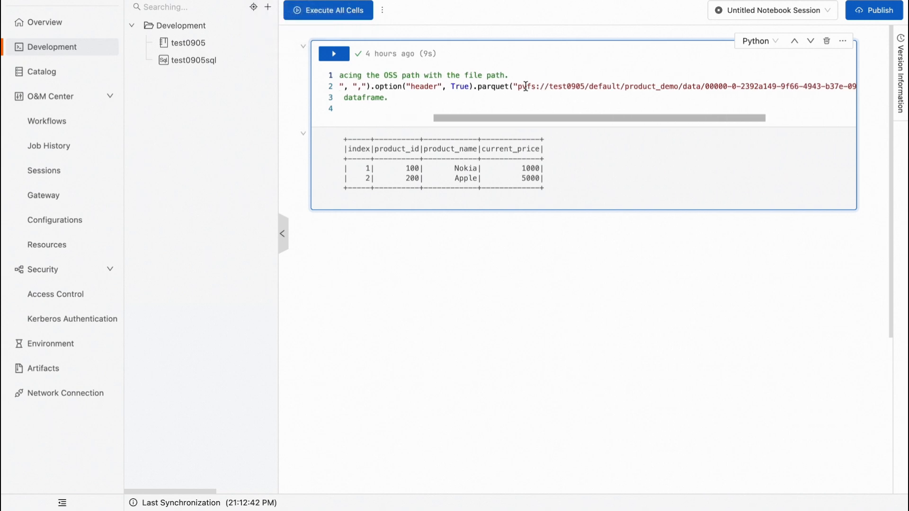
Step: Read the product_demo parquet file path in the notebook's read statement, from the pvfs prefix through to its end
drag(518, 87, 539, 86)
click(577, 88)
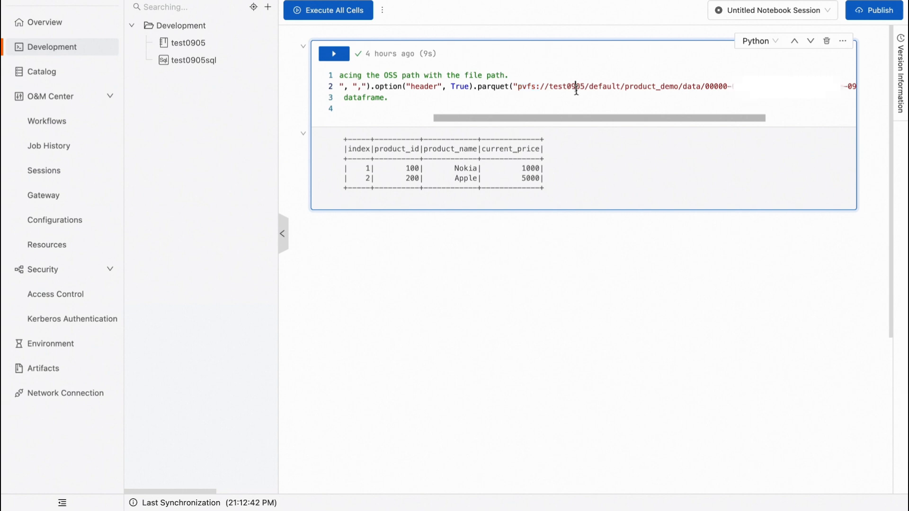
scroll(576, 88, right, 2)
scroll(531, 87, right, 2)
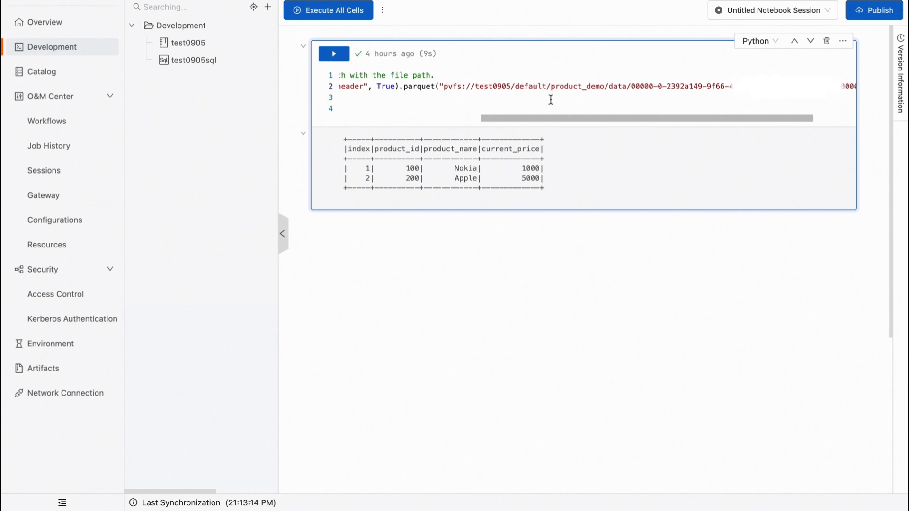
scroll(554, 87, right, 2)
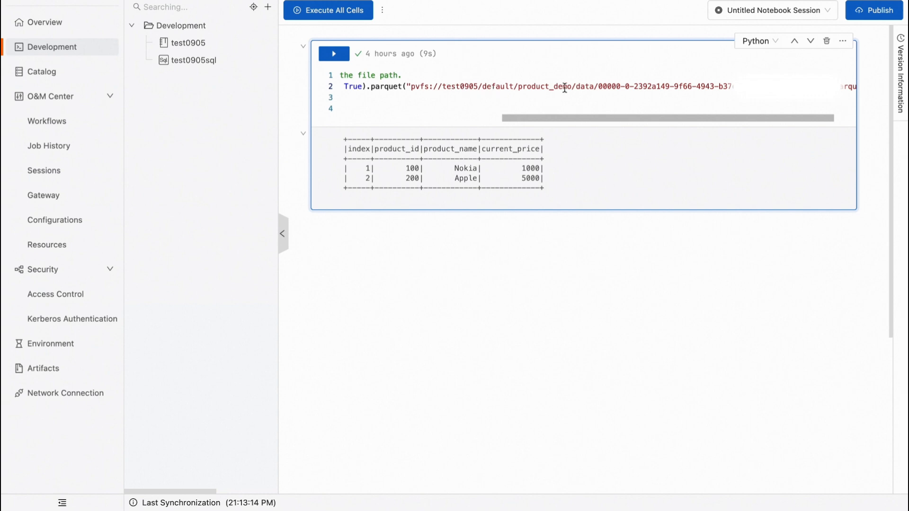
scroll(563, 88, right, 2)
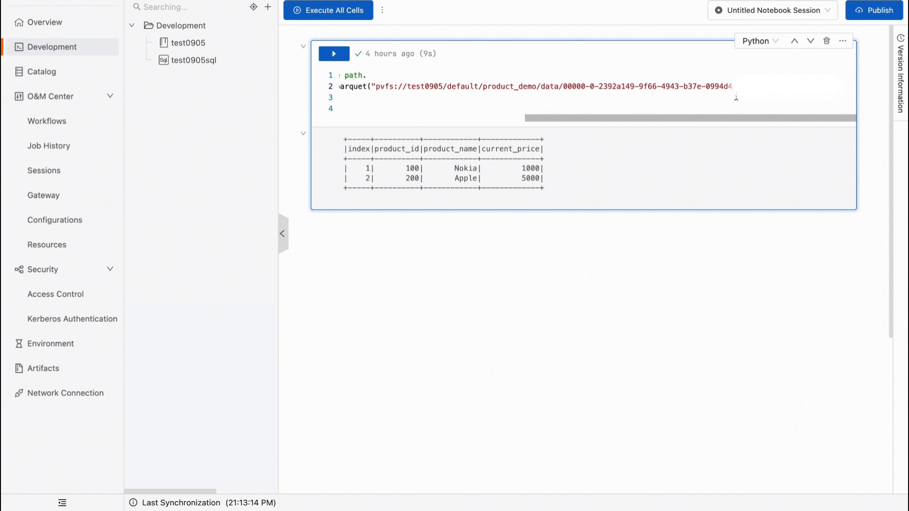
scroll(728, 91, left, 10)
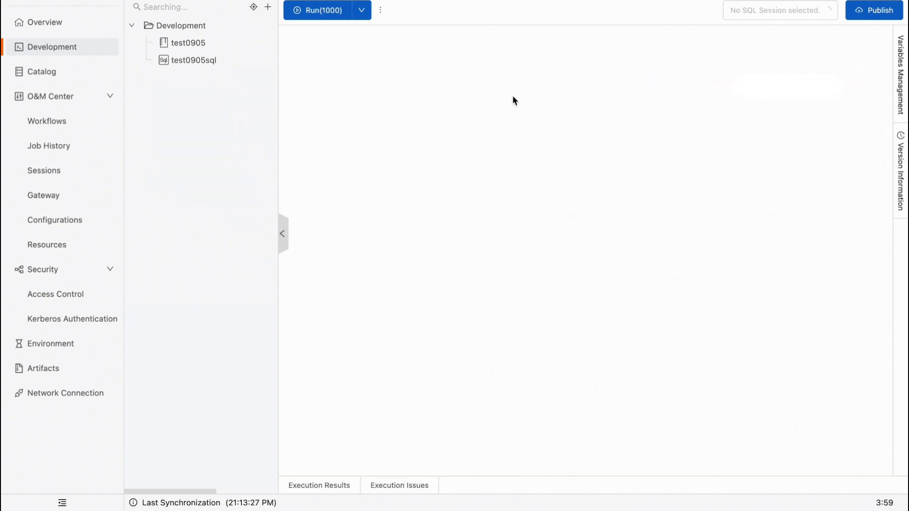
Step: Bring the test0905 notebook back up and examine the df.show(5) line that displays the dataframe's first rows
click(309, 1)
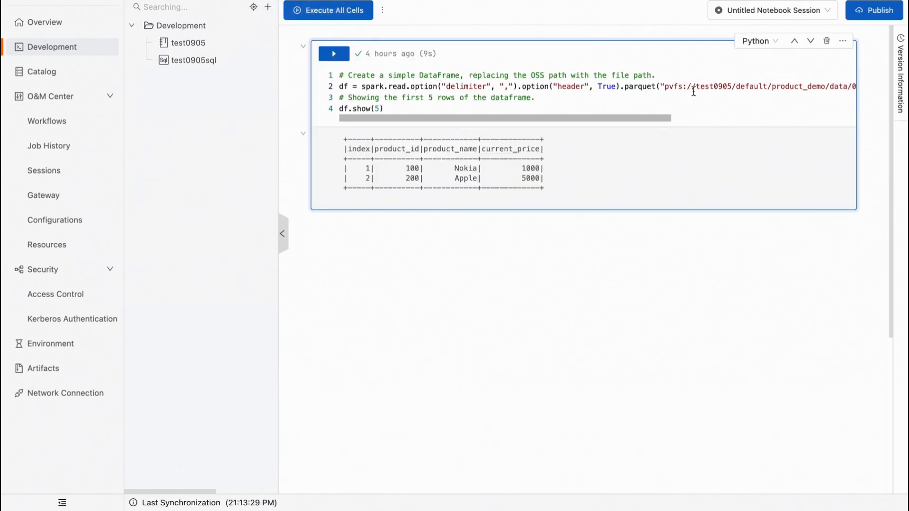
drag(388, 111, 336, 109)
click(429, 110)
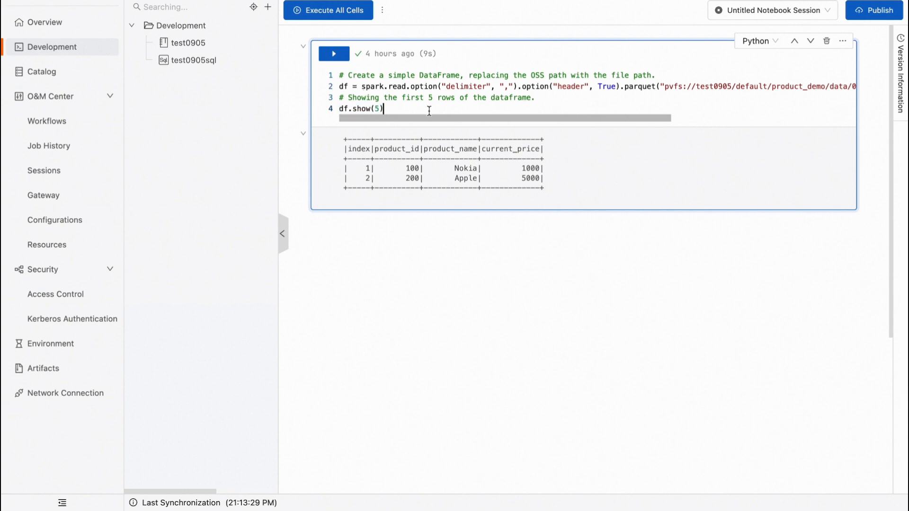